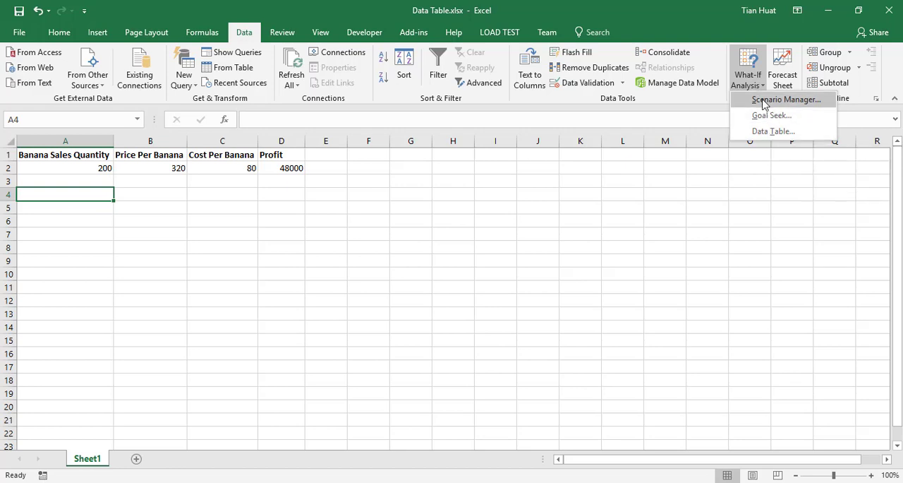
View the saved scenarios in the Scenario Manager and close it without changing anything.
click(768, 99)
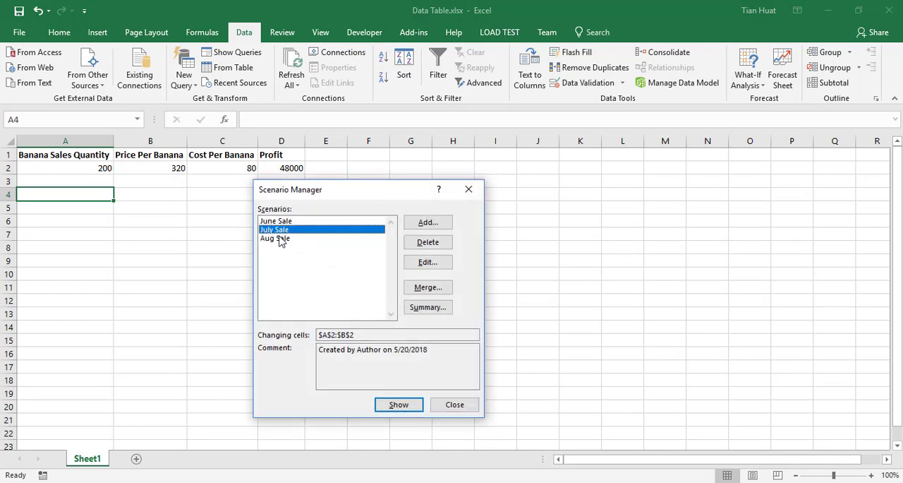
click(469, 190)
click(748, 78)
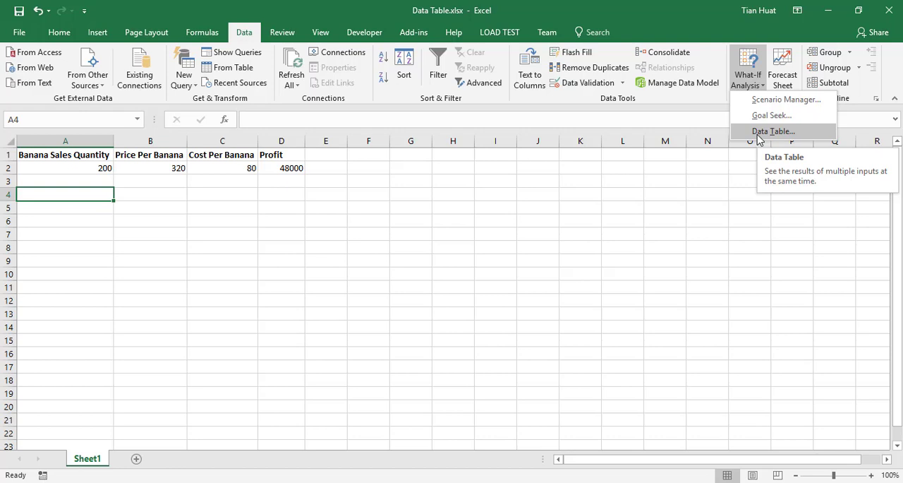
click(94, 202)
drag(83, 191, 330, 314)
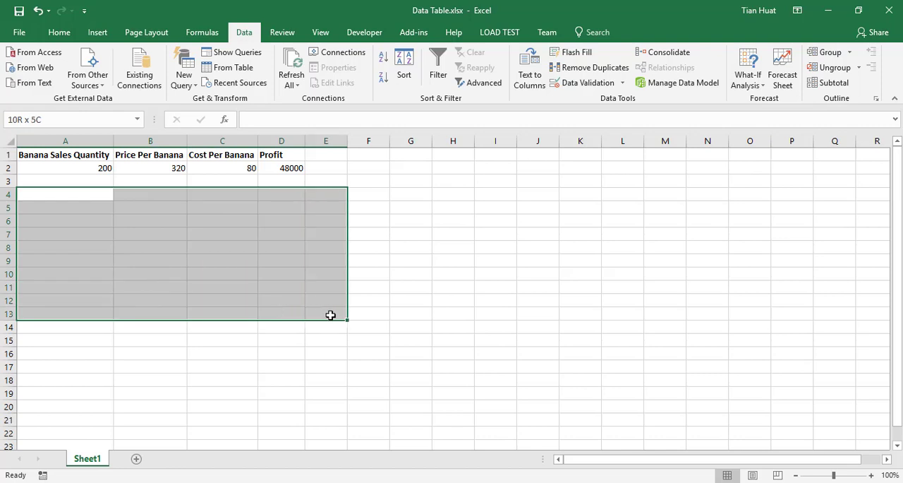
click(85, 194)
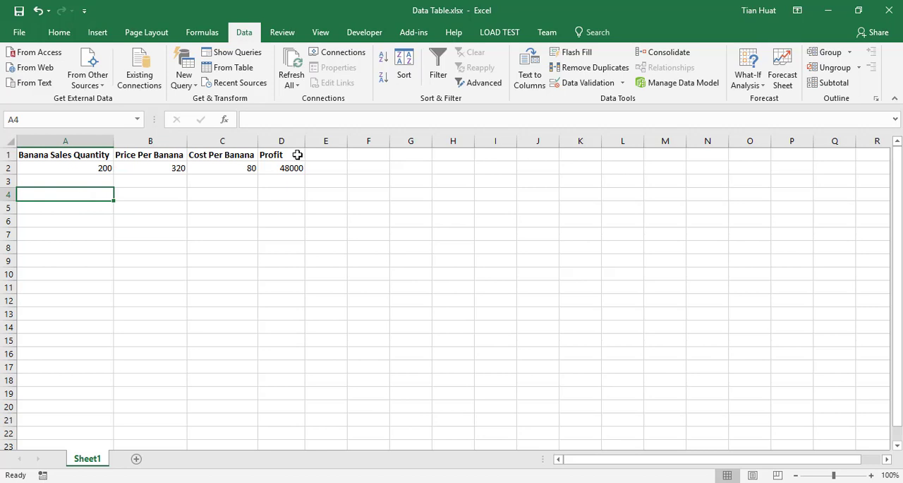
Copy the profit formula =A2* (B2-C2) from cell D2 into cell A4.
click(278, 170)
click(79, 192)
click(291, 168)
drag(321, 120, 240, 118)
key(ctrl+c)
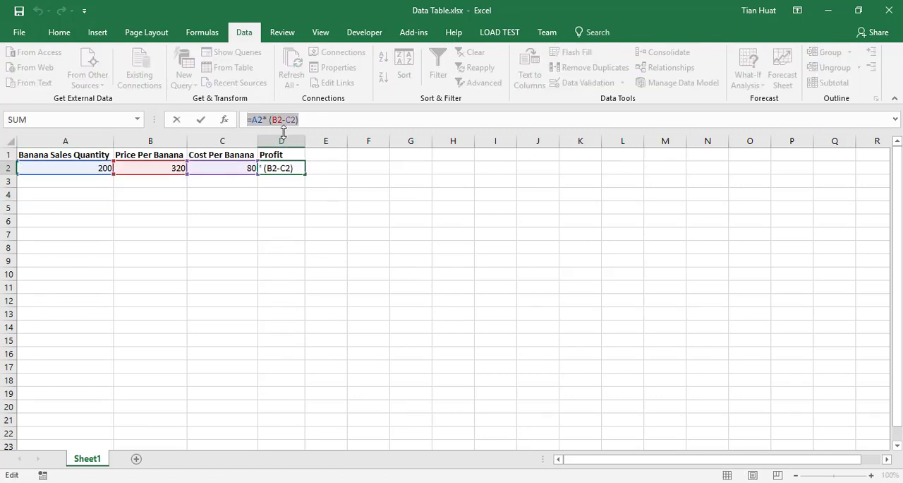
click(63, 194)
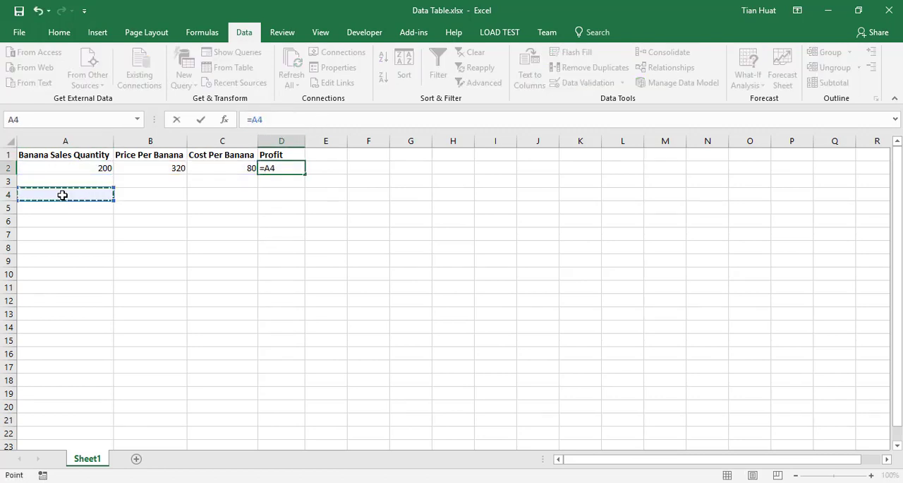
key(Escape)
click(62, 194)
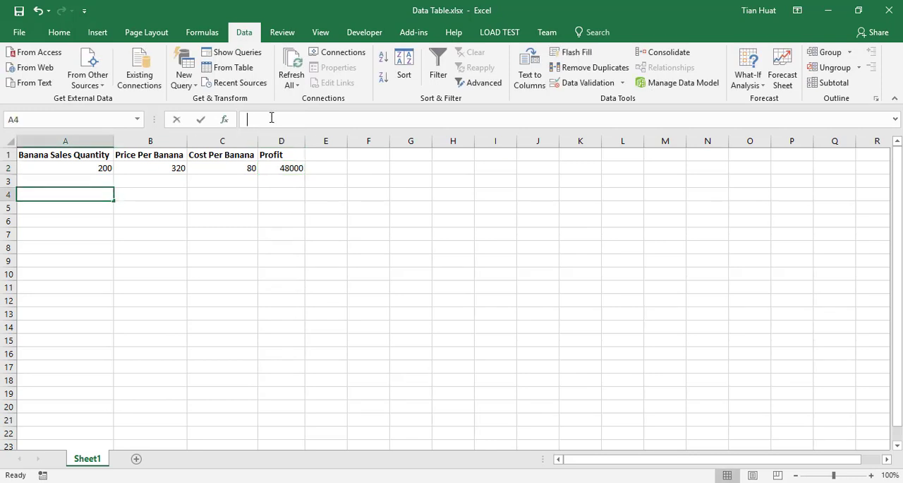
key(ctrl+v)
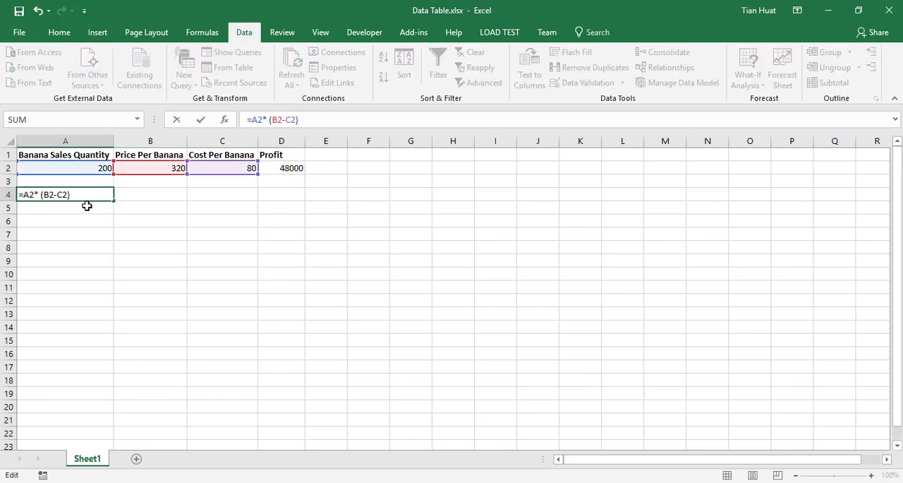
key(Return)
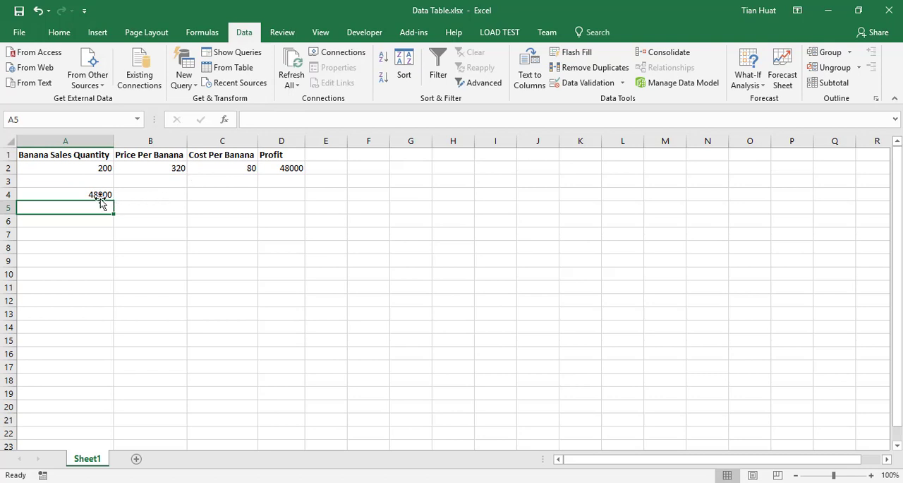
click(292, 167)
click(95, 194)
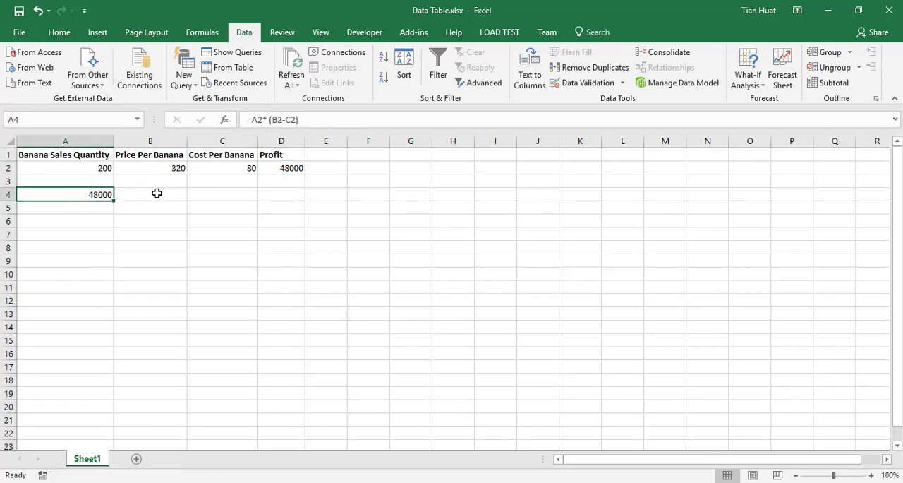
Enter the banana sales quantities 200, 300, 400 and 500 across cells B4 to E4.
drag(156, 192, 337, 194)
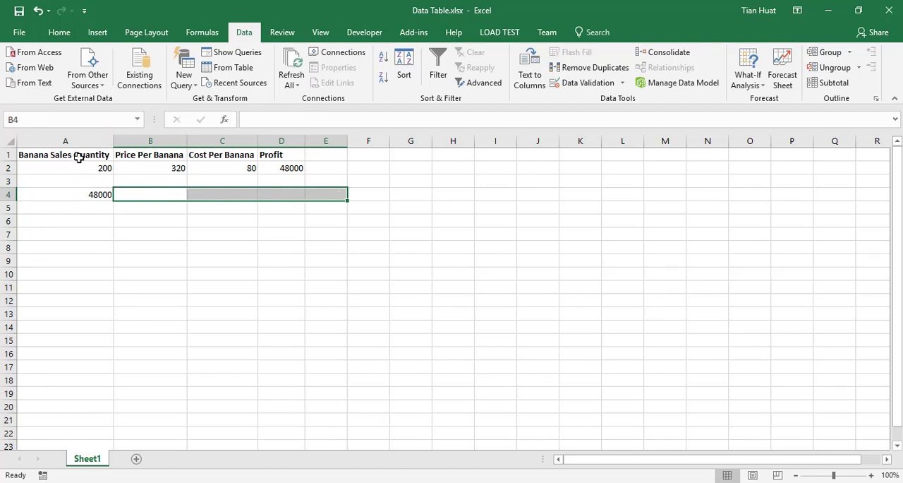
click(146, 193)
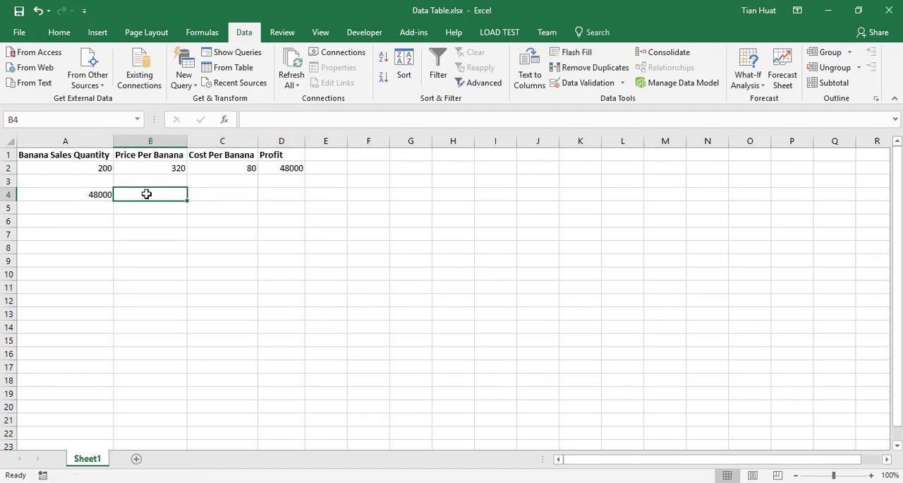
text(200)
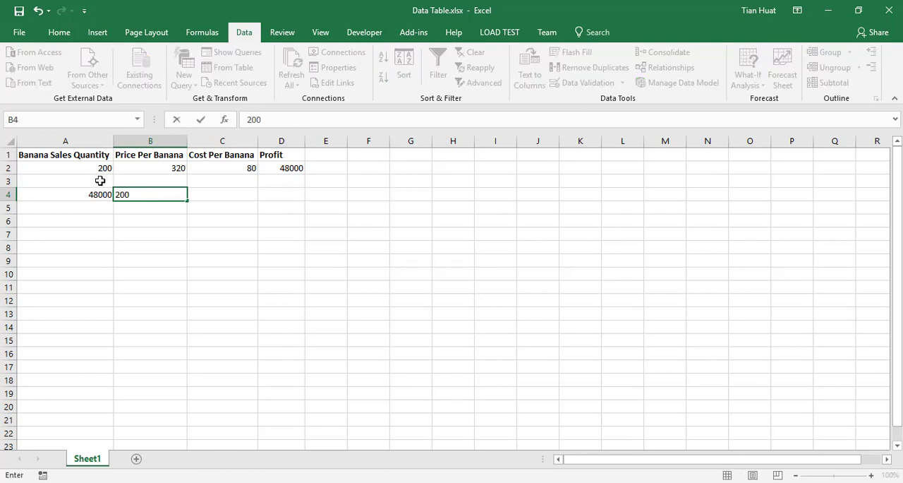
click(100, 169)
click(211, 200)
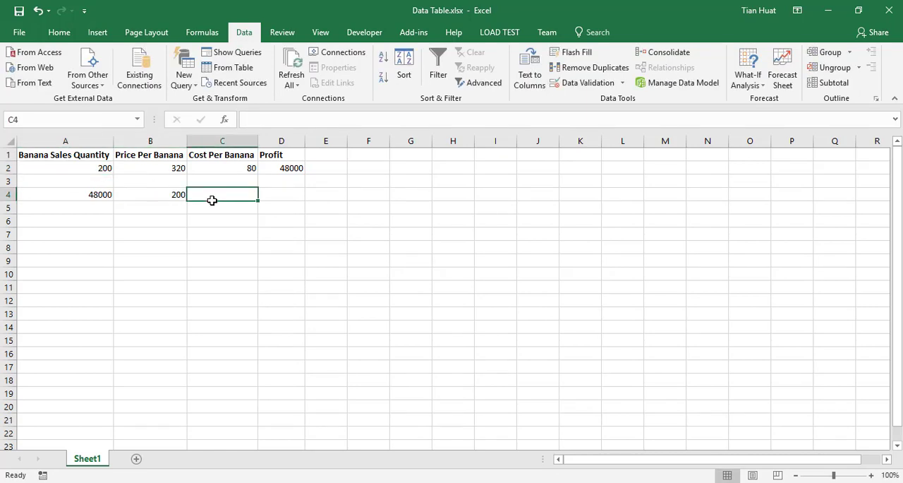
text(300)
key(Tab)
text(4)
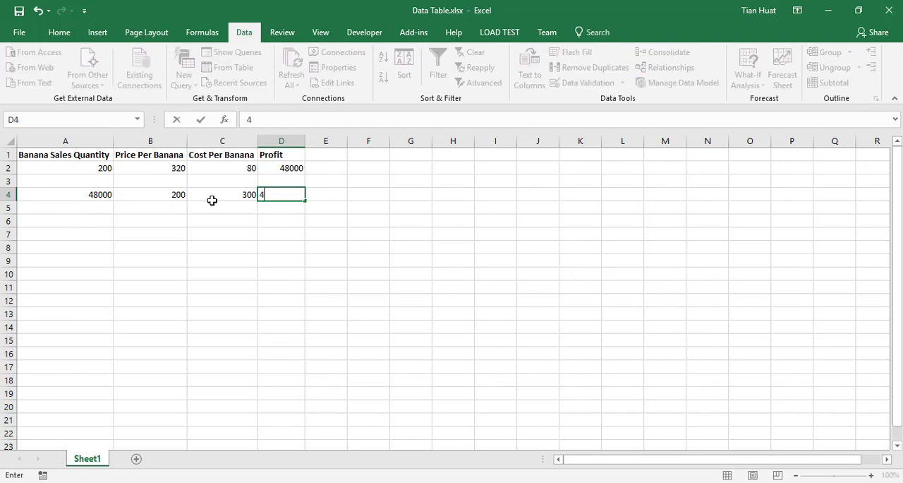
text(00)
key(Tab)
text(500)
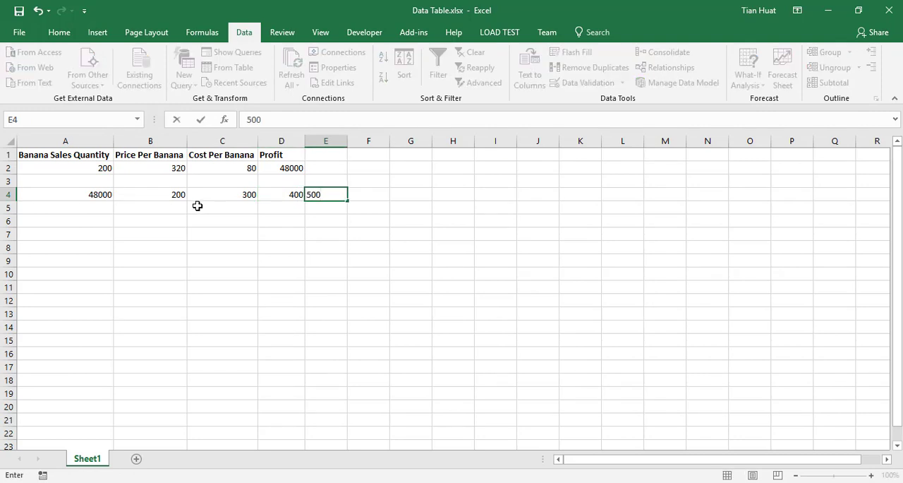
Enter the prices per banana 320, 420, 520 and 620 down cells A5 to A8.
click(99, 205)
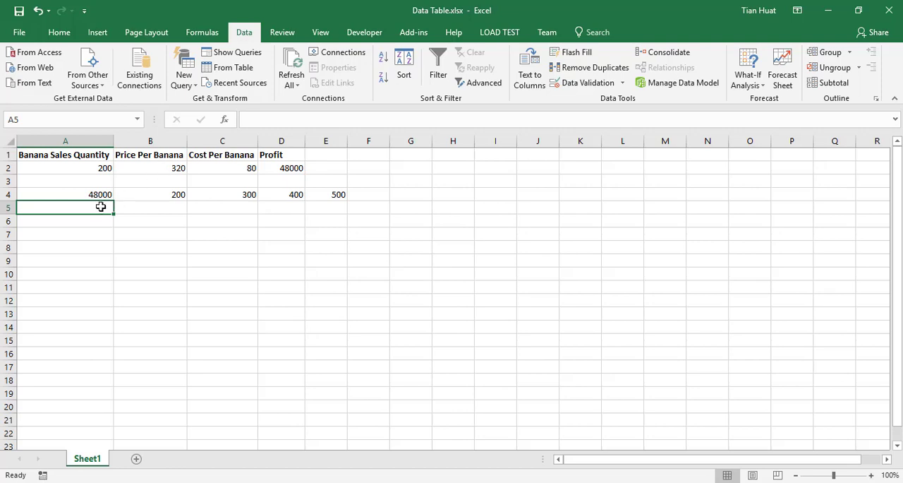
text(320)
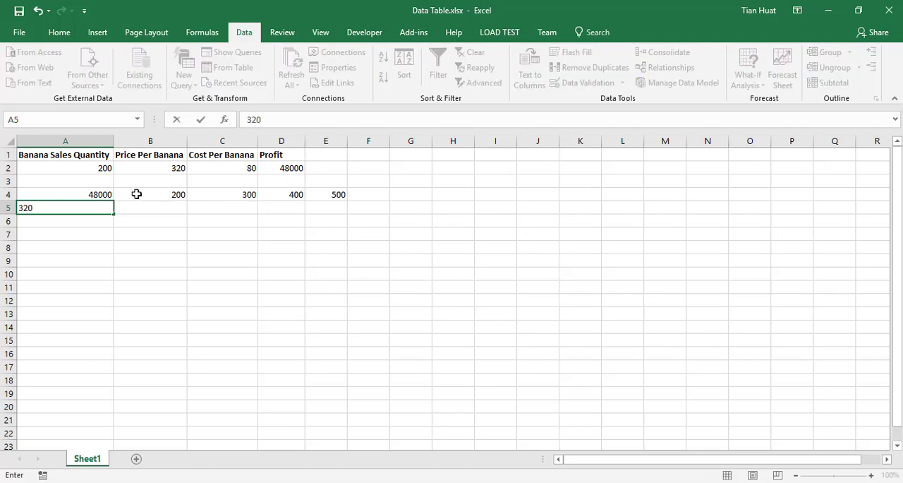
click(166, 171)
click(85, 222)
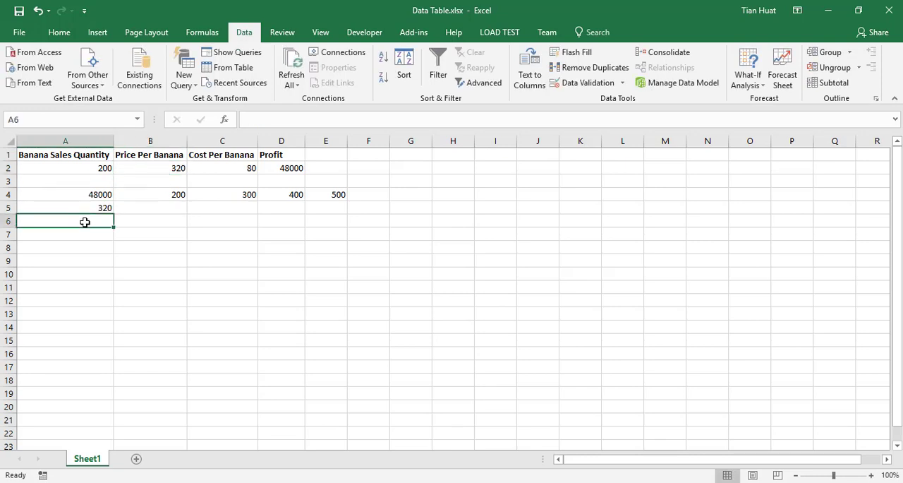
text(420)
key(Return)
text(5)
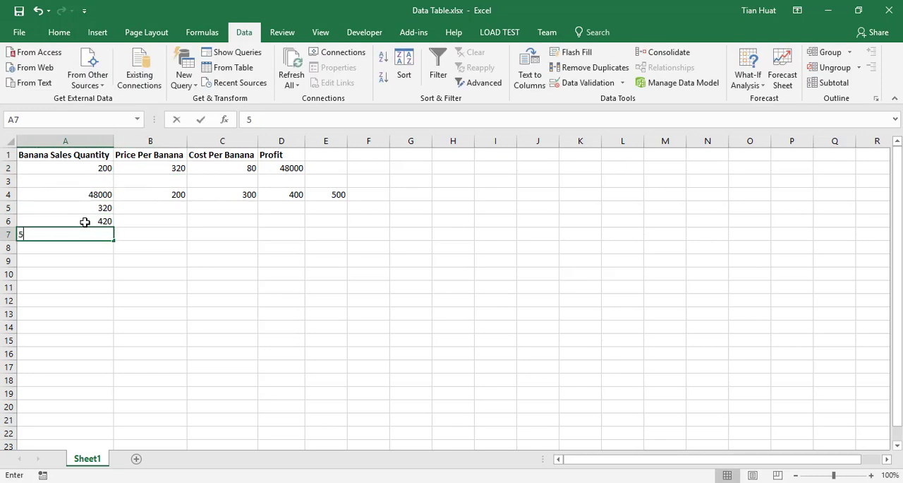
text(20)
key(Return)
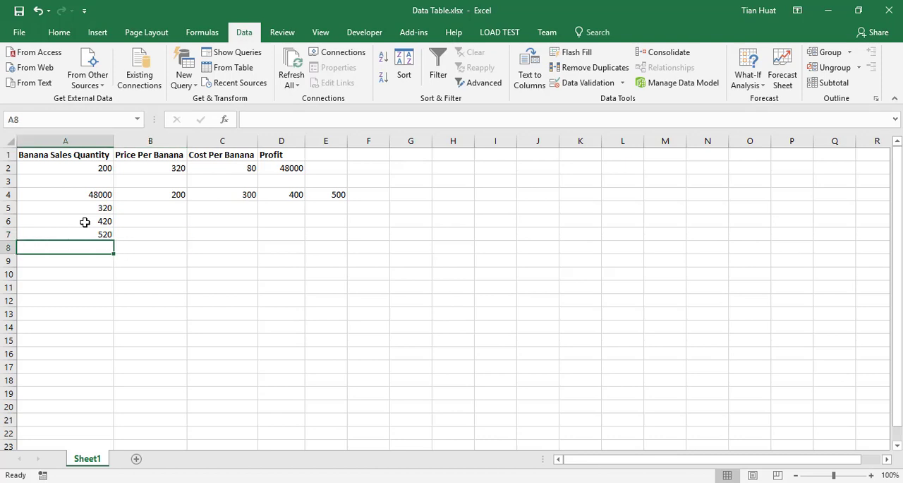
text(620)
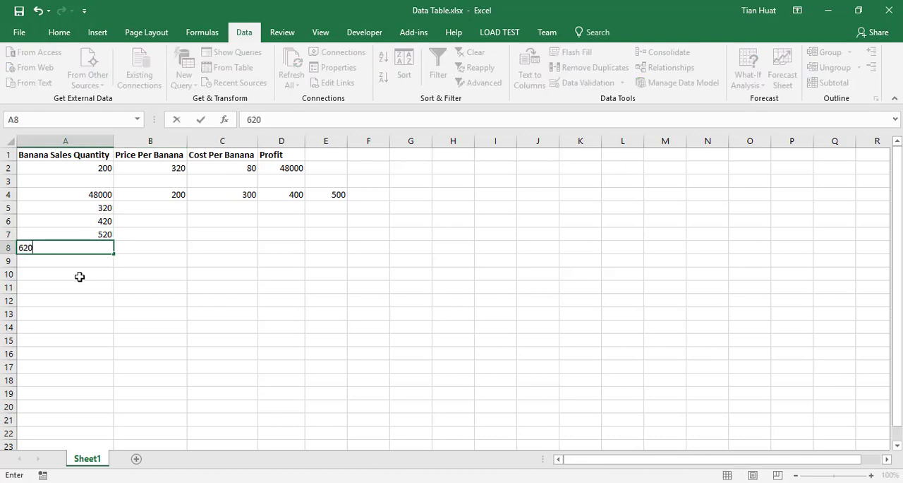
key(Return)
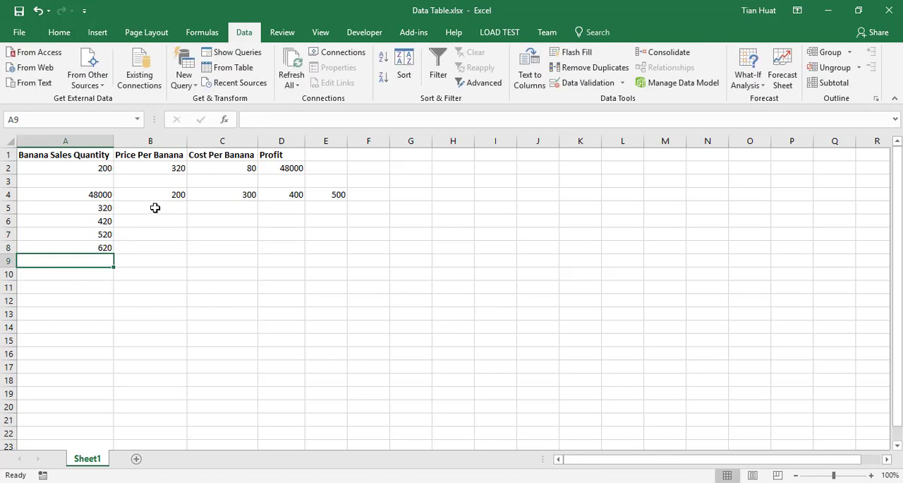
click(182, 208)
drag(182, 208, 329, 250)
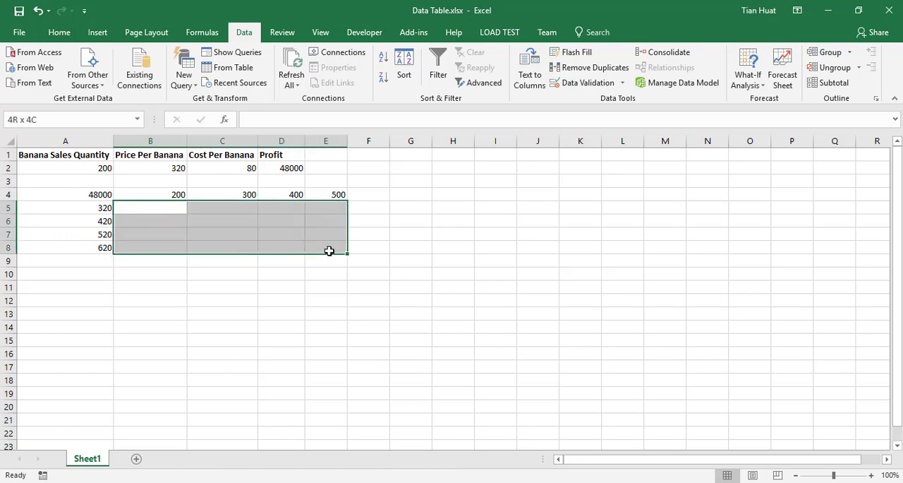
click(160, 204)
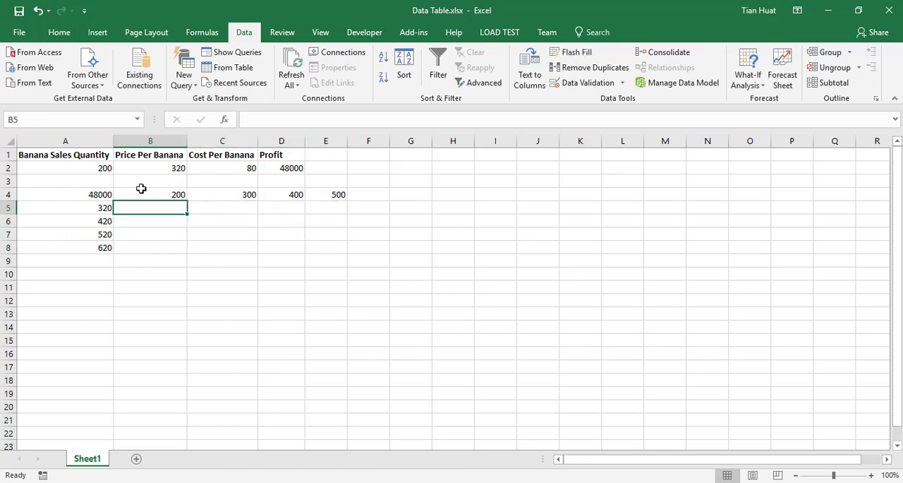
click(151, 191)
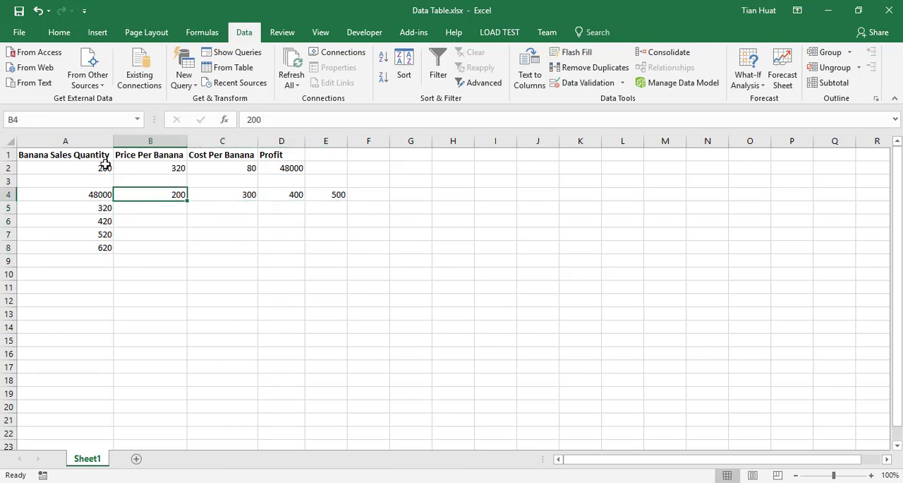
click(101, 210)
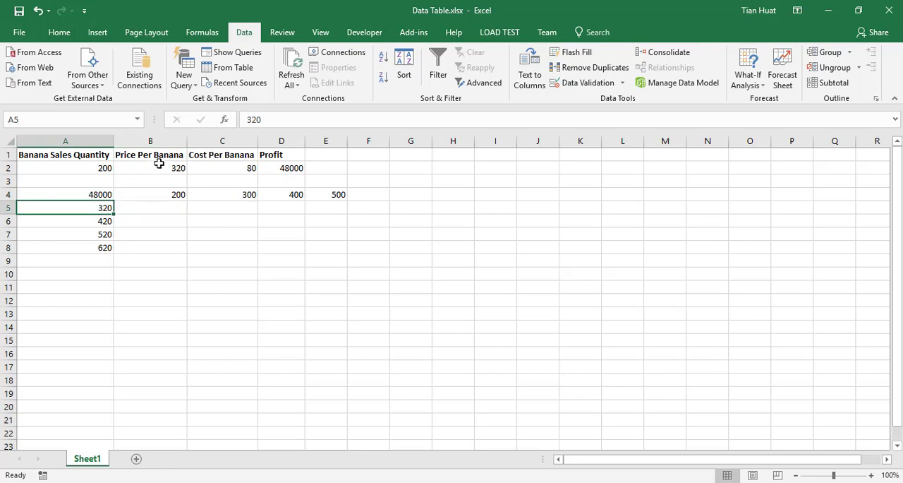
click(169, 207)
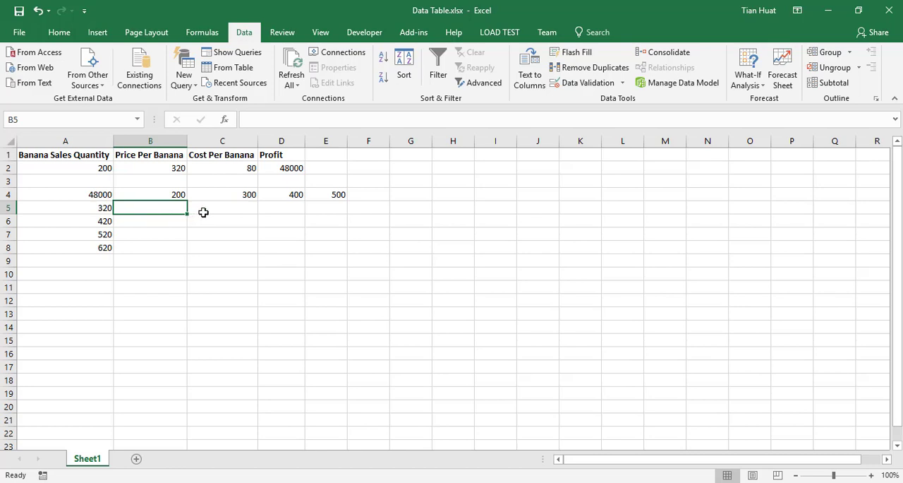
drag(202, 211, 216, 243)
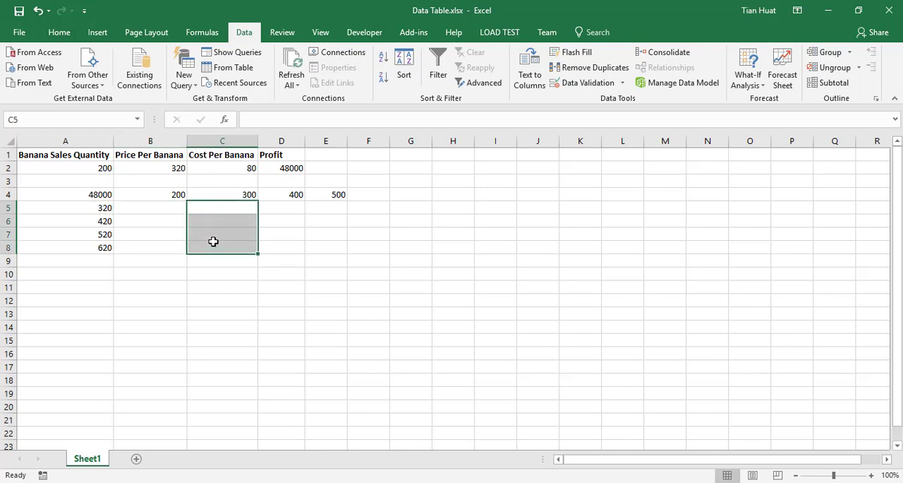
Create a two-variable data table over A4:E8 with A2 as the row input cell and B2 as the column input cell.
drag(93, 194, 330, 255)
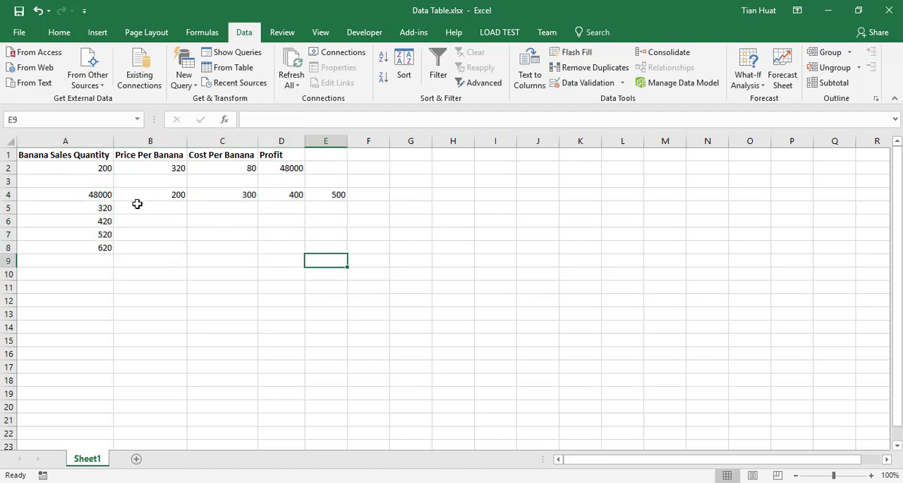
drag(93, 195, 323, 249)
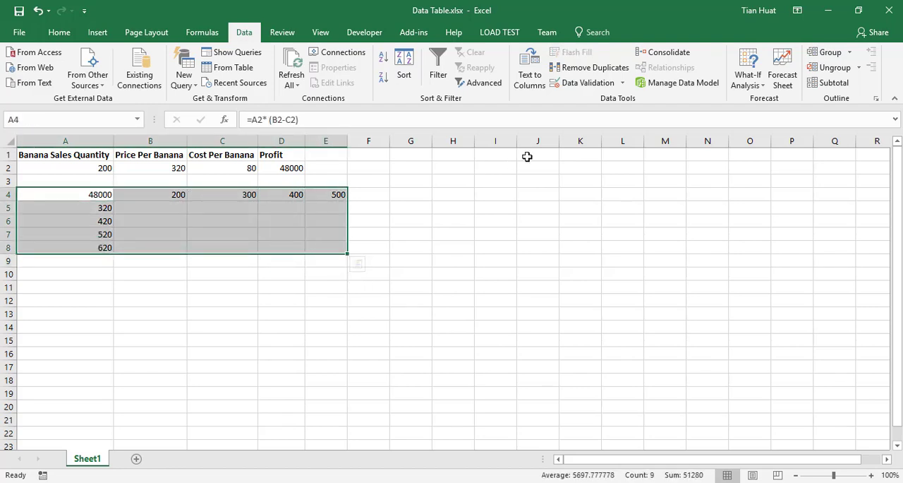
click(745, 79)
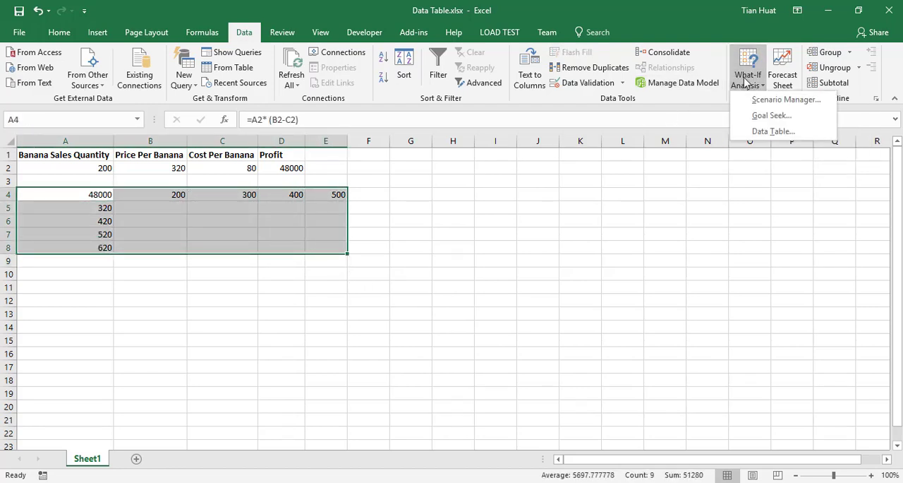
click(764, 132)
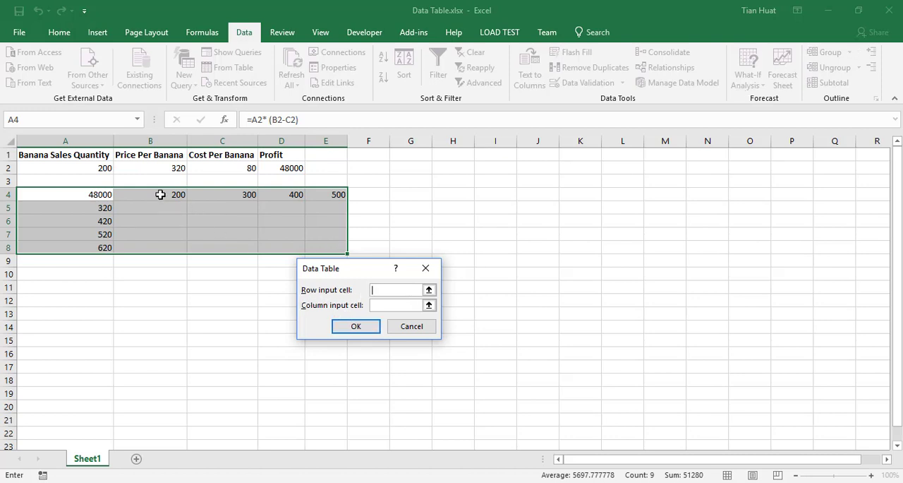
click(99, 167)
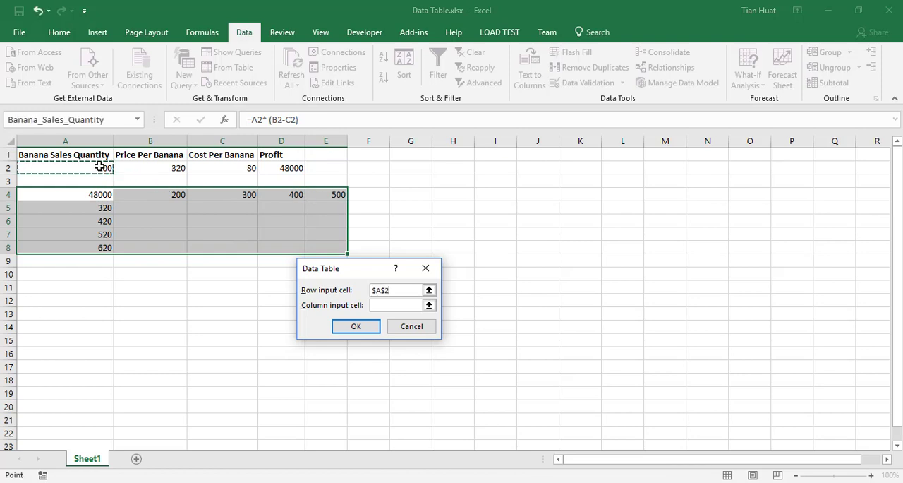
click(385, 304)
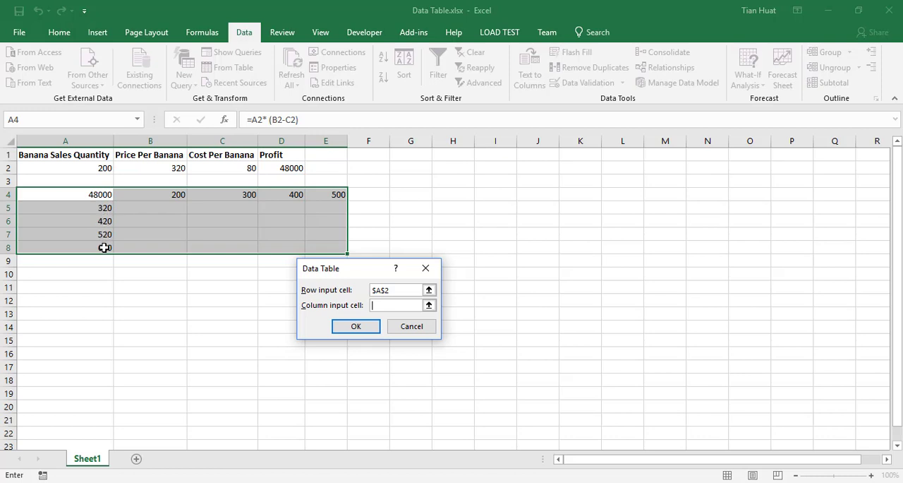
click(170, 168)
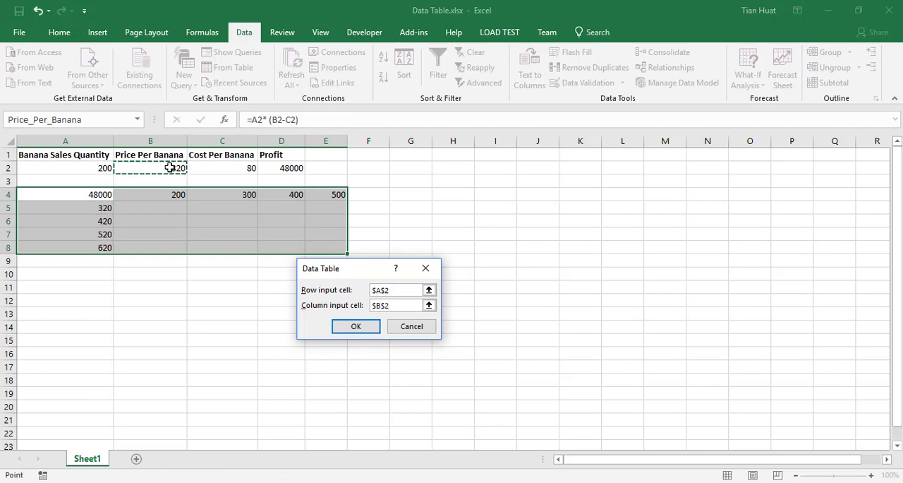
click(351, 327)
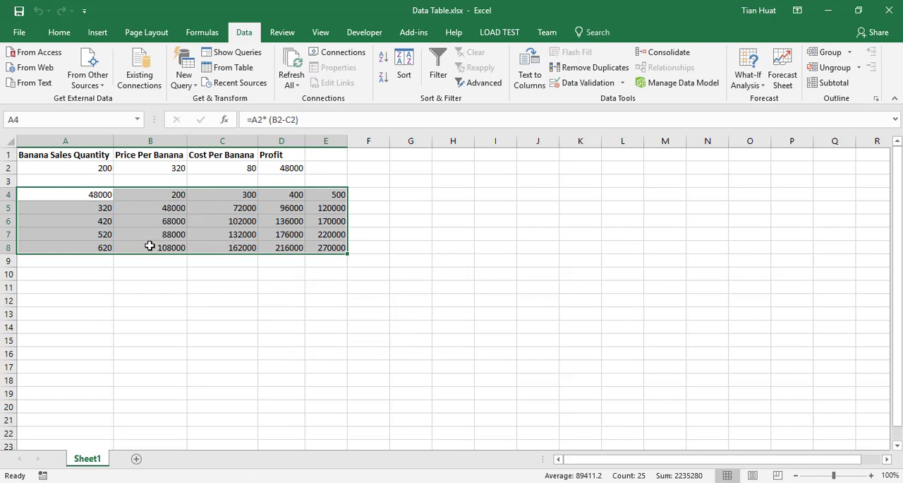
Review the profit formula in A4 against its sales quantity and price input cells, A2 and B2.
click(100, 195)
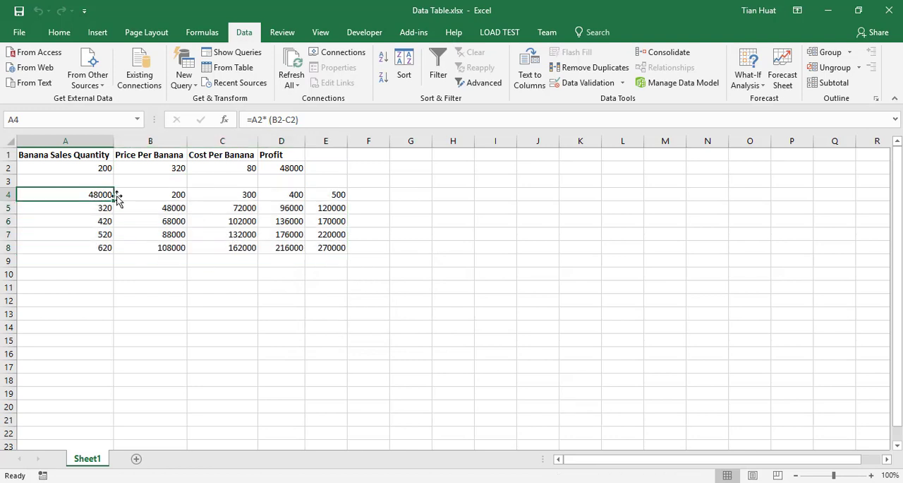
click(103, 167)
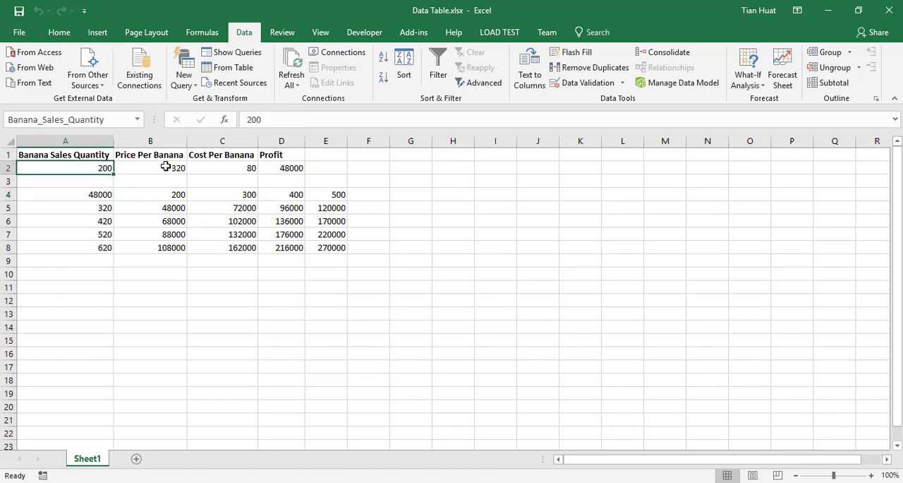
click(165, 166)
click(102, 193)
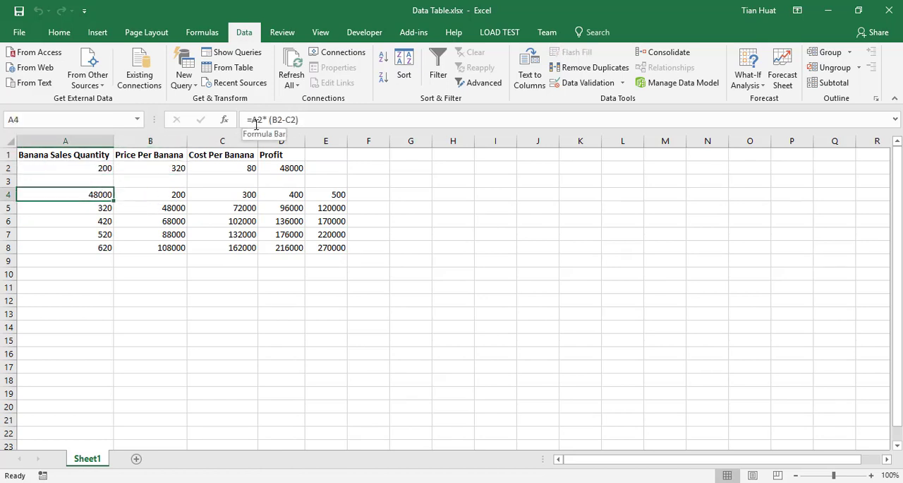
click(102, 168)
click(167, 168)
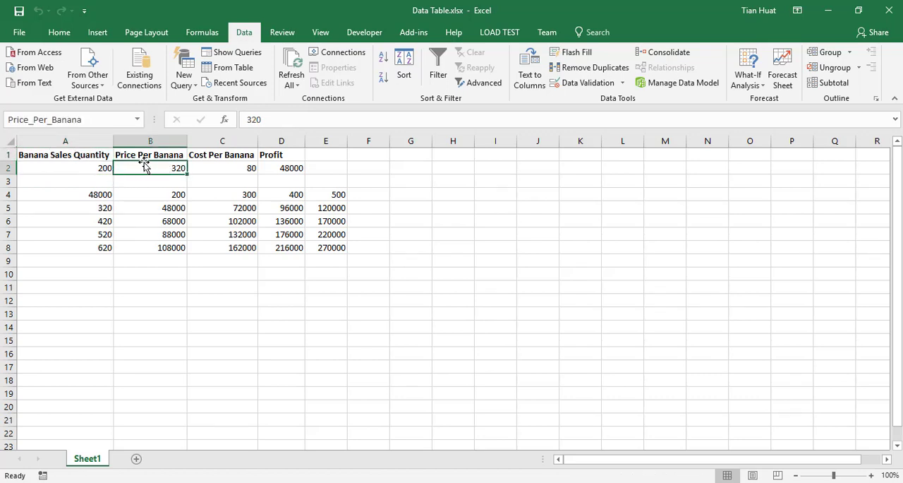
Examine the data table results in B5:E8 against the quantities in row 4, the prices in column A and the input cells.
drag(167, 207, 329, 250)
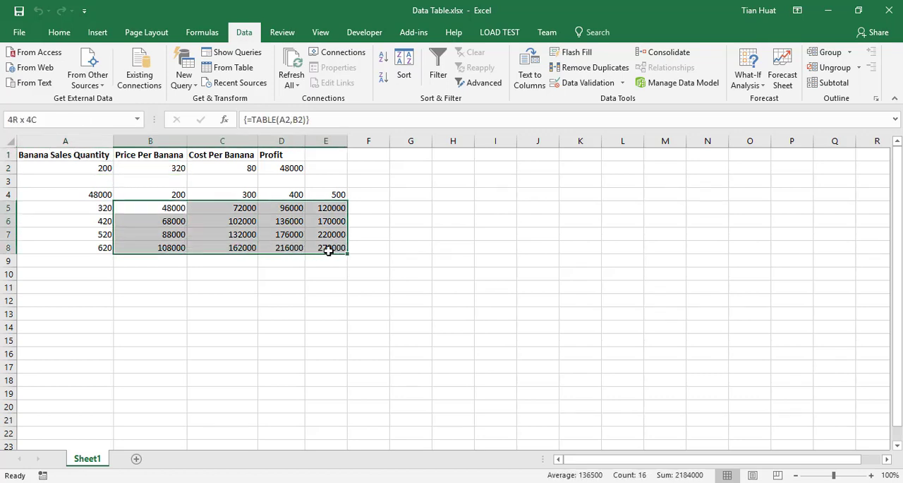
click(162, 208)
click(99, 193)
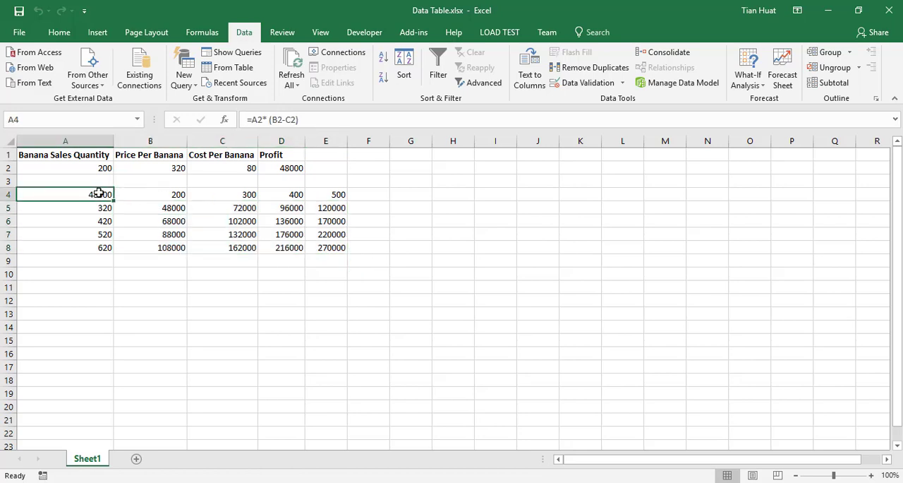
click(162, 195)
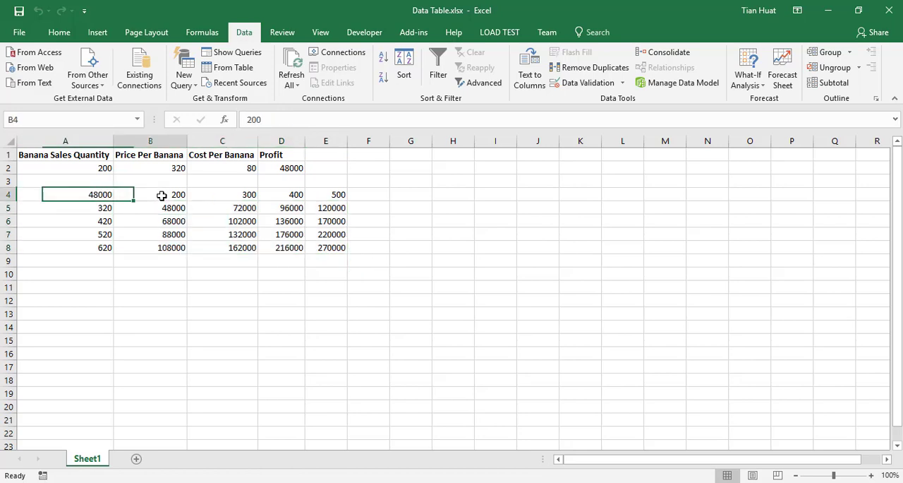
click(105, 168)
click(105, 206)
click(167, 168)
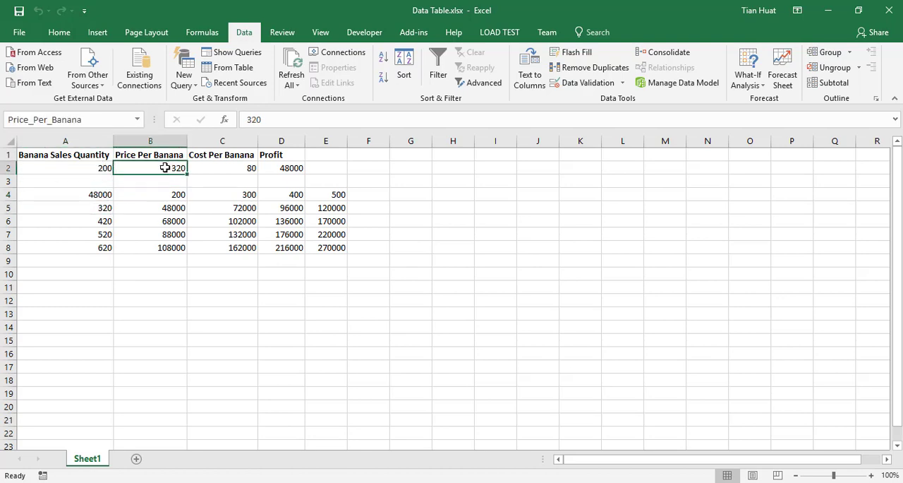
click(242, 196)
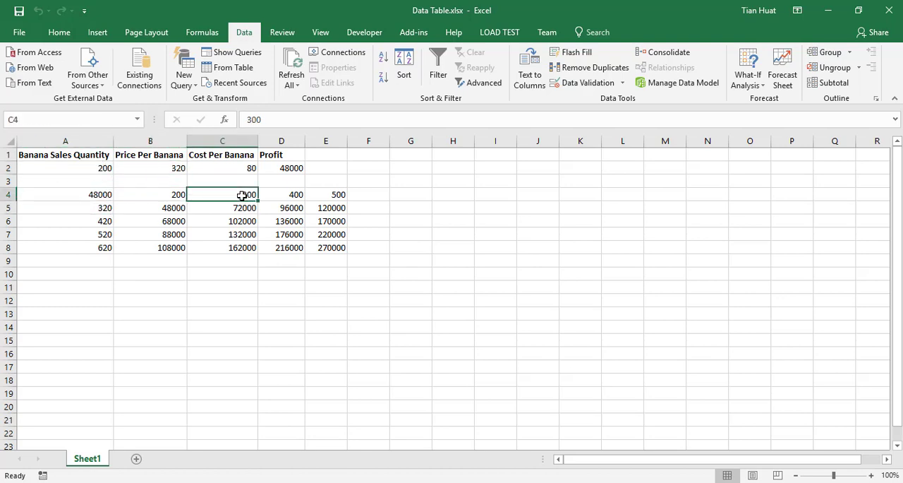
click(105, 205)
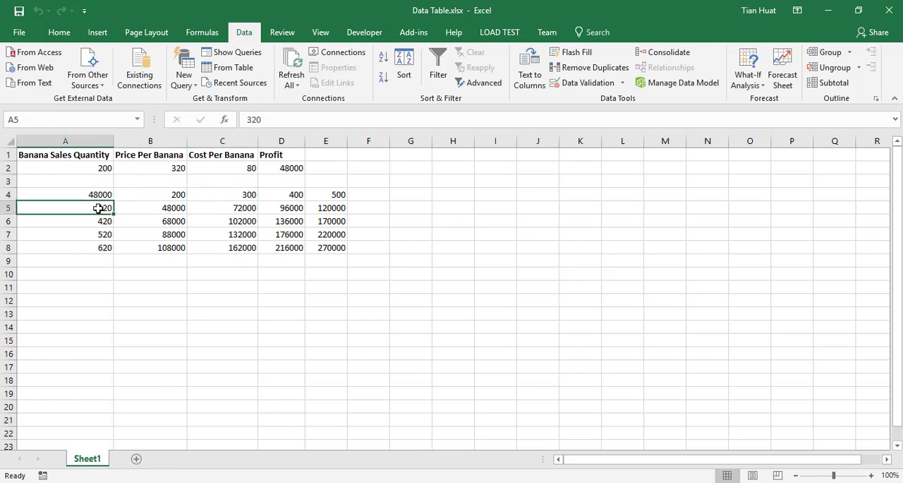
click(239, 208)
click(244, 195)
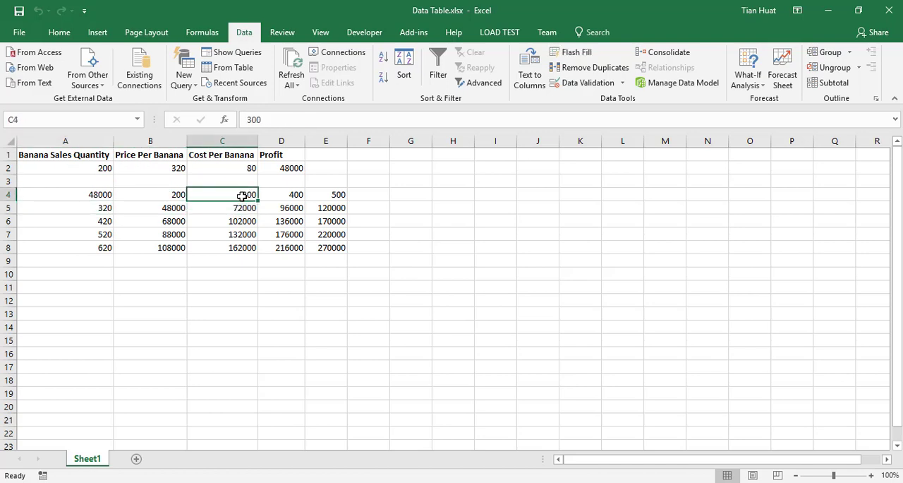
Set the banana sales quantity in A2 to 300 and the price in B2 to 320, and compare the profit with table cell C5.
click(92, 166)
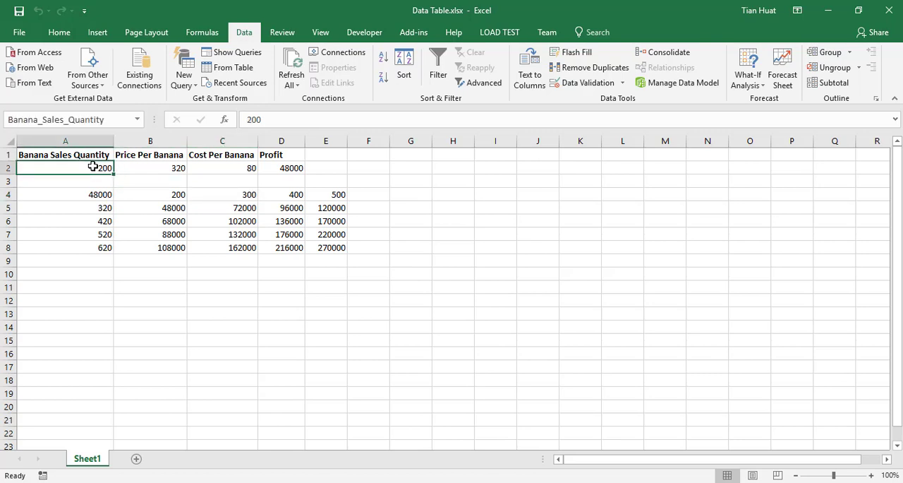
text(300)
key(Tab)
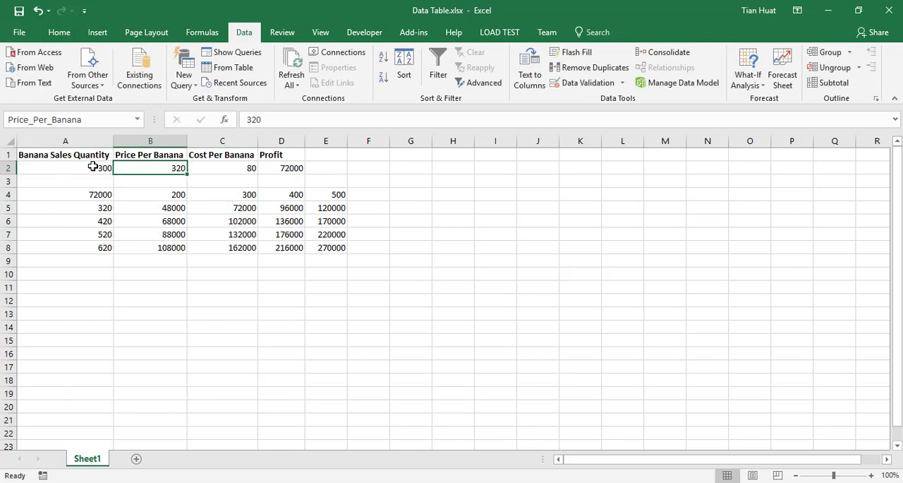
text(32o)
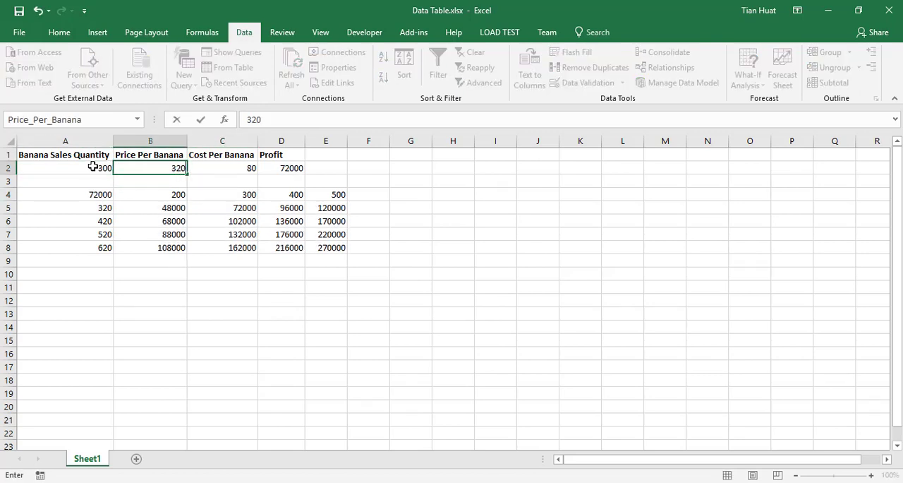
key(Return)
key(Left)
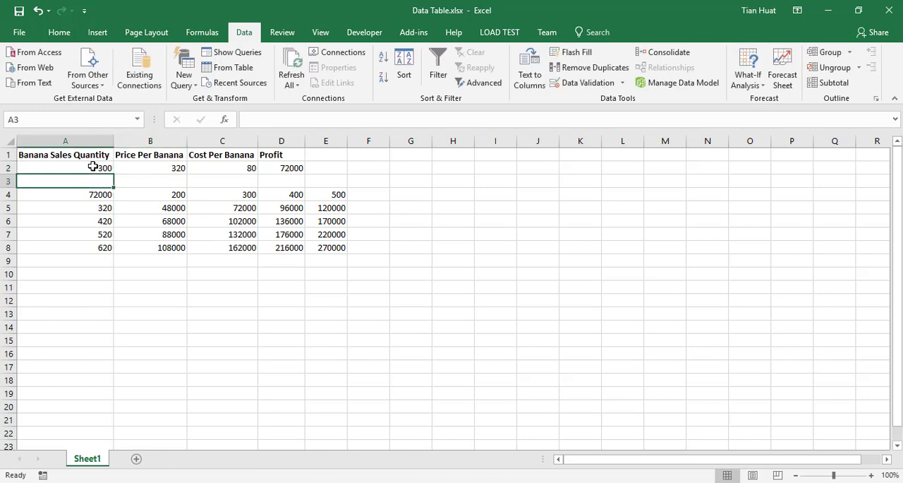
key(Down)
key(Down)
key(Right)
key(Right)
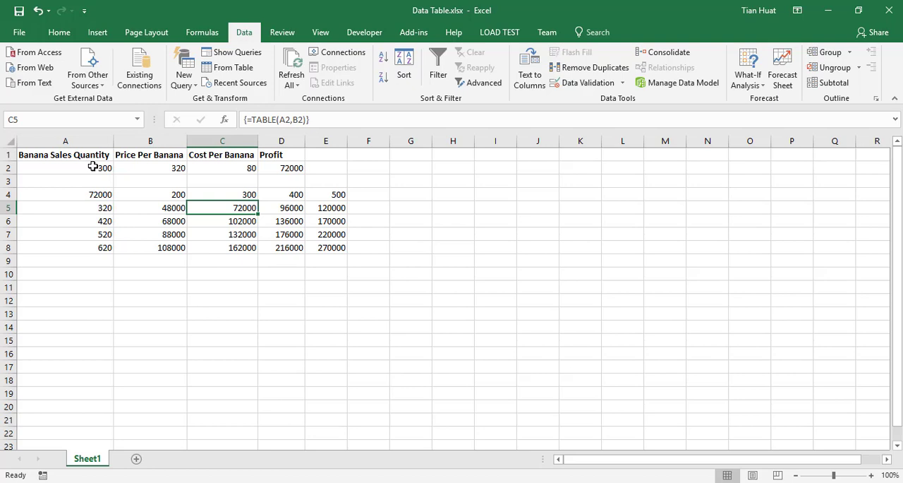
Change the last price per banana in the data table, cell A8, to 720.
key(Down)
key(Left)
key(Left)
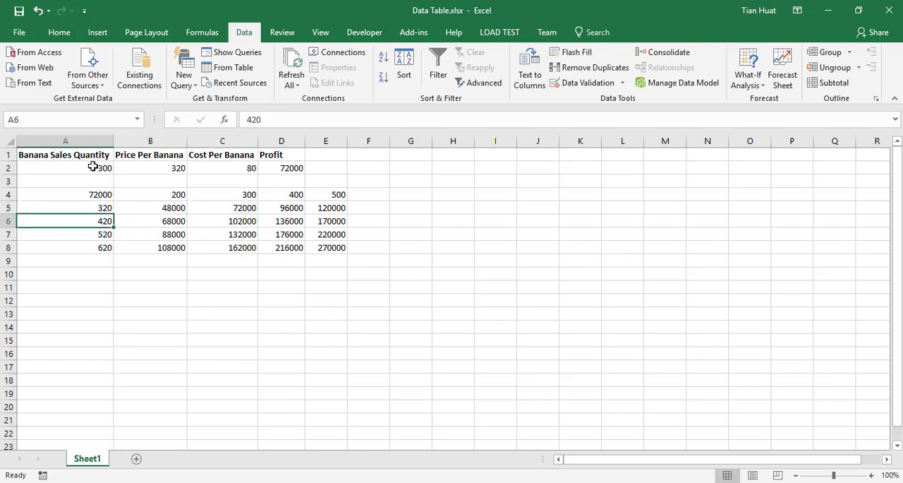
key(Down)
key(Down)
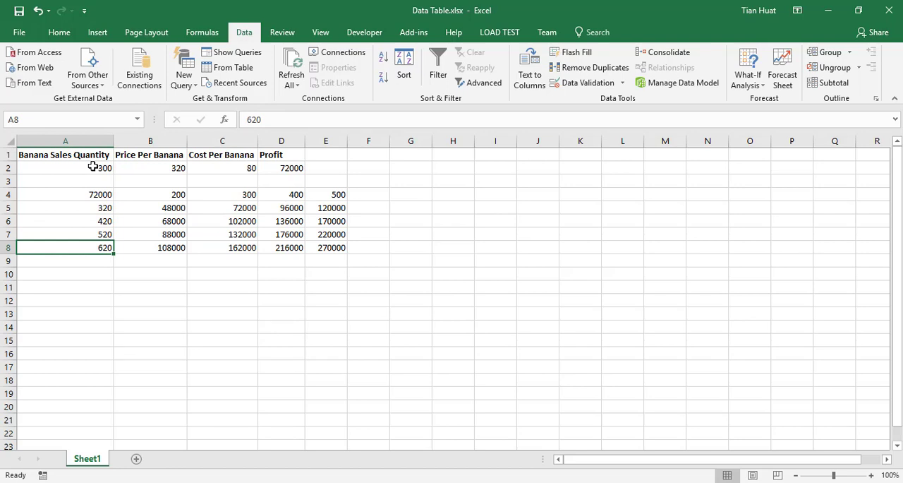
text(720)
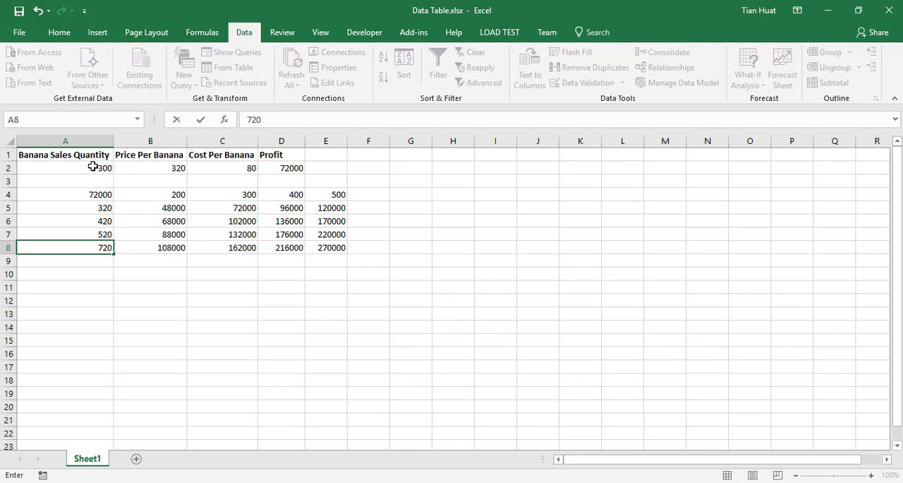
key(Return)
key(Up)
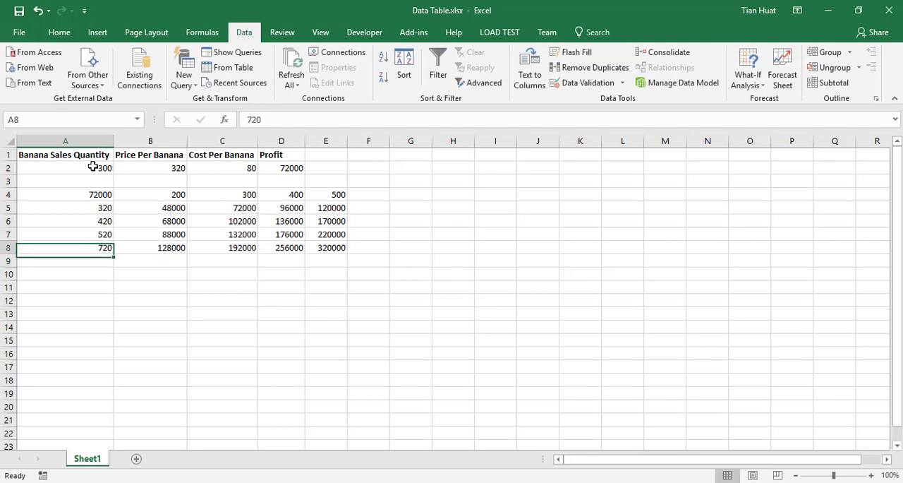
Review the table's quantities in B4:E4, its prices in A5:A8 and the calculated profits in B5:E8.
key(Right)
key(Up)
key(Up)
key(Up)
key(Up)
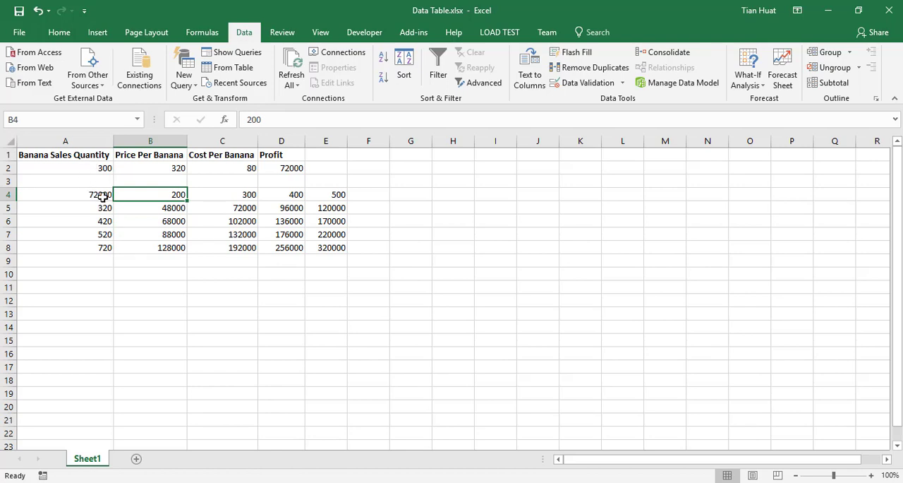
drag(246, 197, 347, 195)
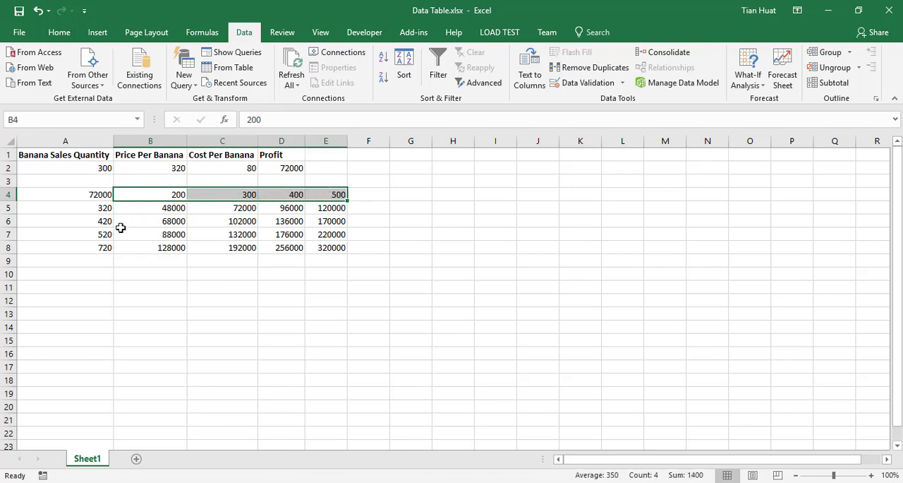
drag(100, 211, 99, 251)
drag(178, 245, 326, 247)
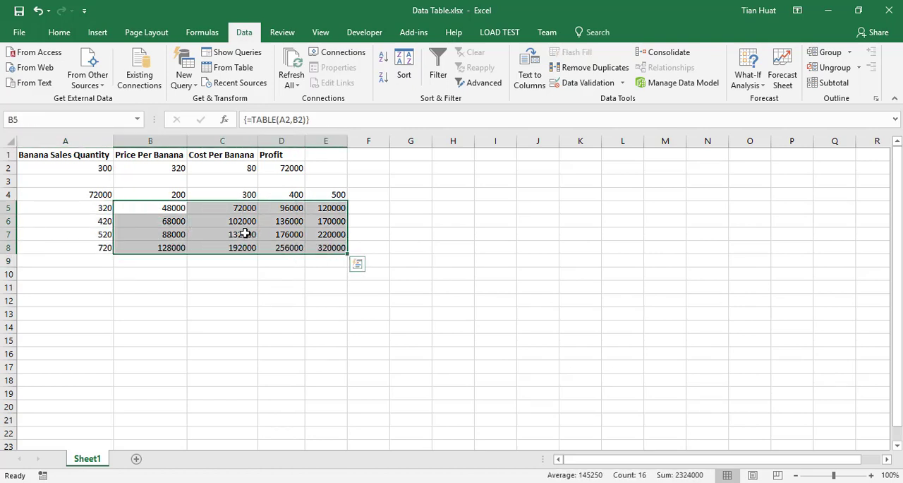
click(742, 83)
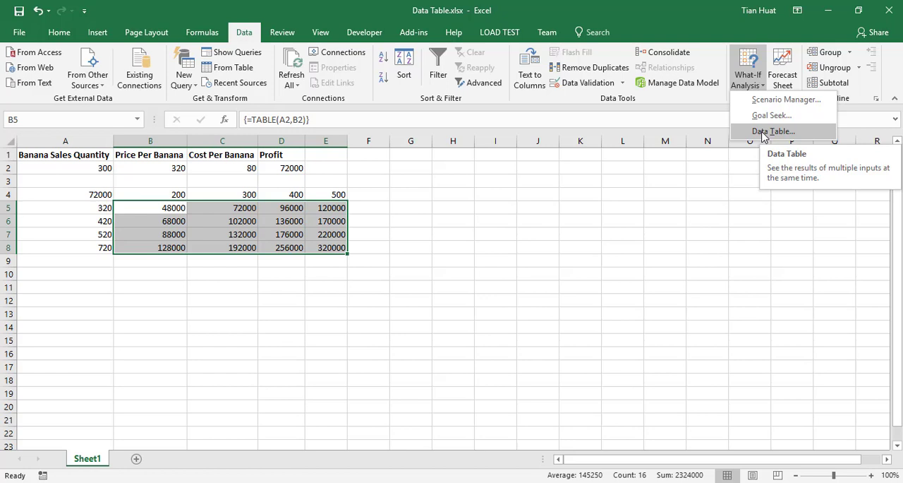
click(316, 190)
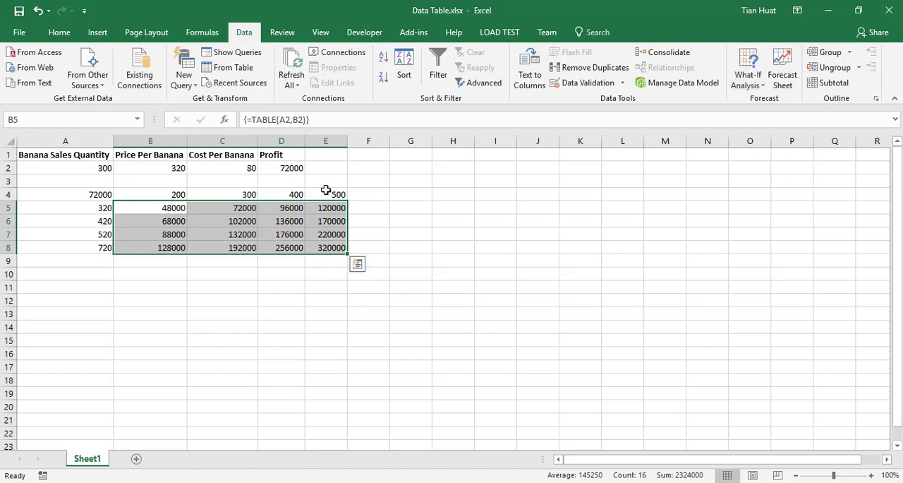
click(750, 86)
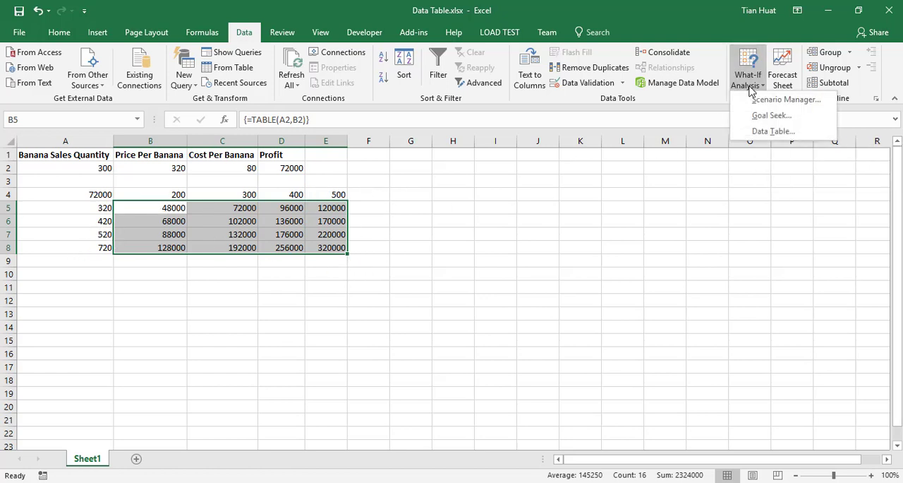